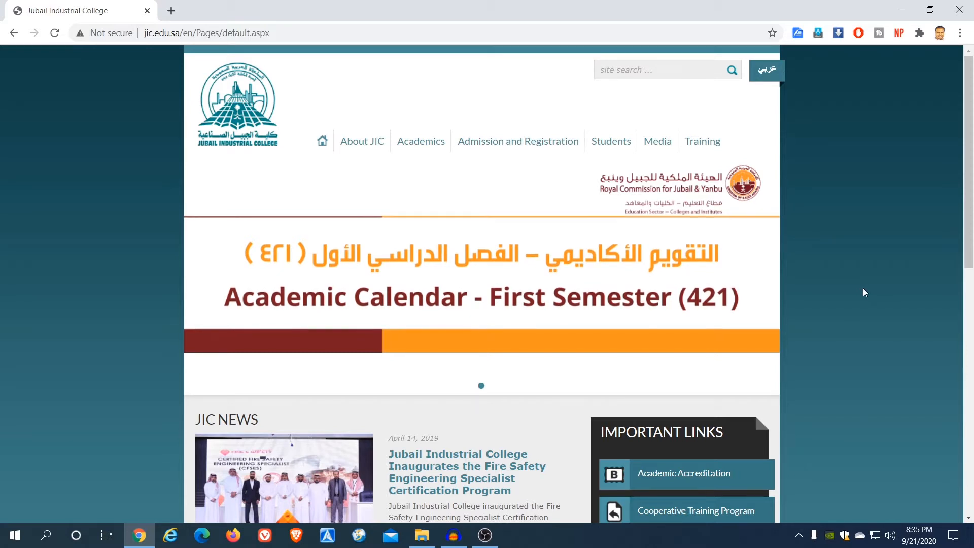
# Step: Open Blackboard from the college site's Faculty and Staff services and enter the English III_Theoretical_39 course
pyautogui.scroll(-5, 868, 288)
pyautogui.scroll(-3, 869, 284)
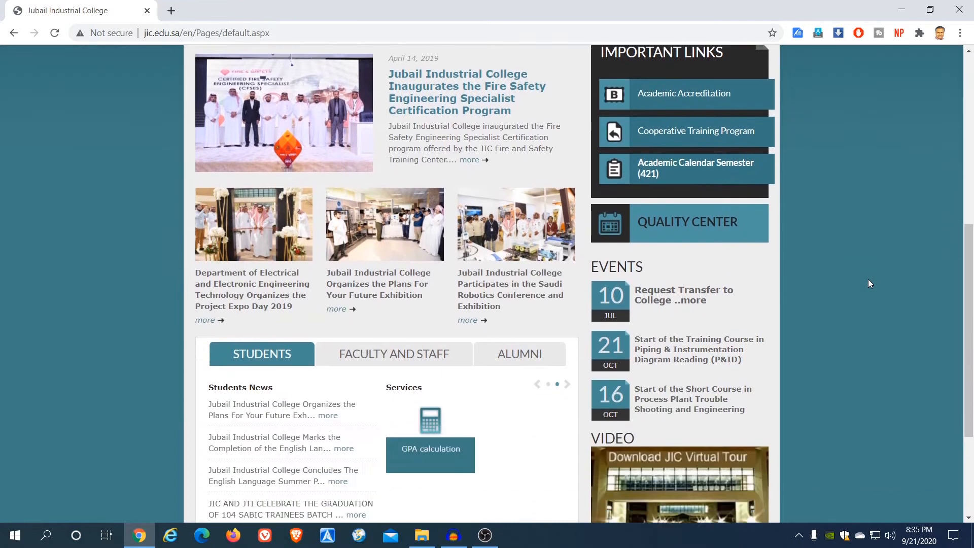
pyautogui.scroll(-2, 869, 283)
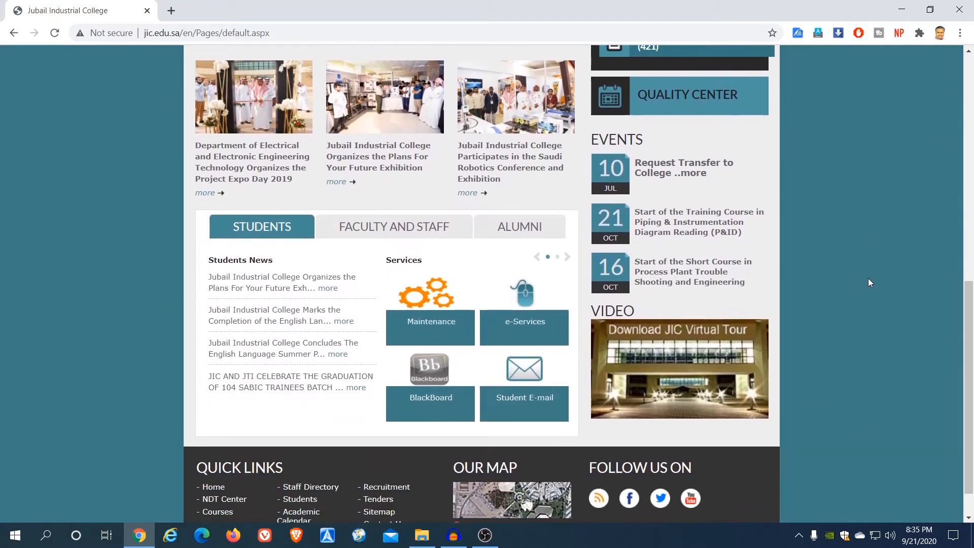
pyautogui.click(398, 235)
pyautogui.click(420, 366)
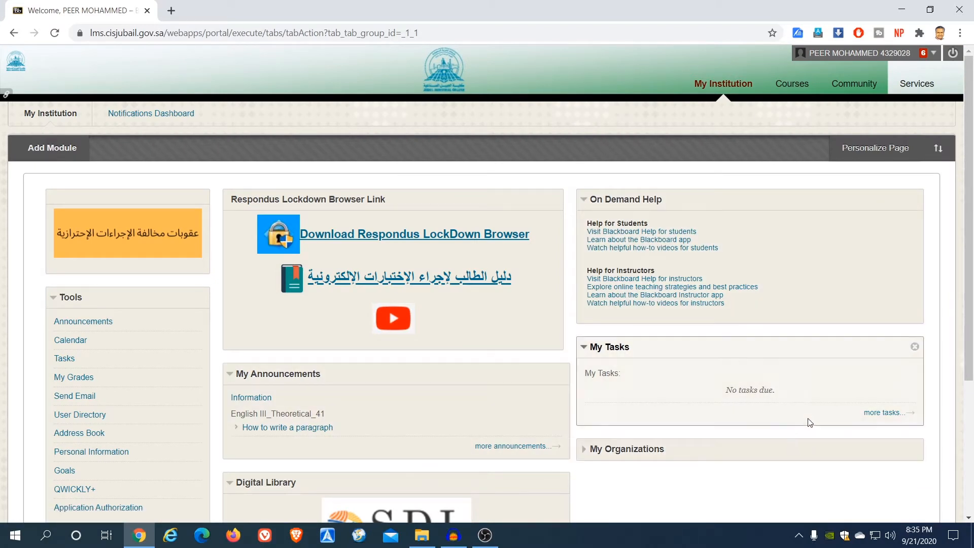
pyautogui.click(795, 87)
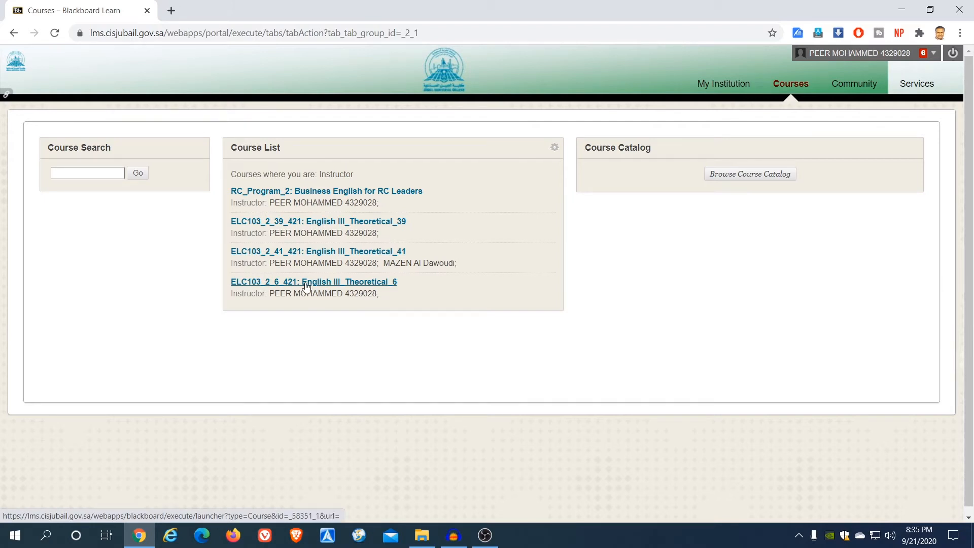
pyautogui.click(361, 225)
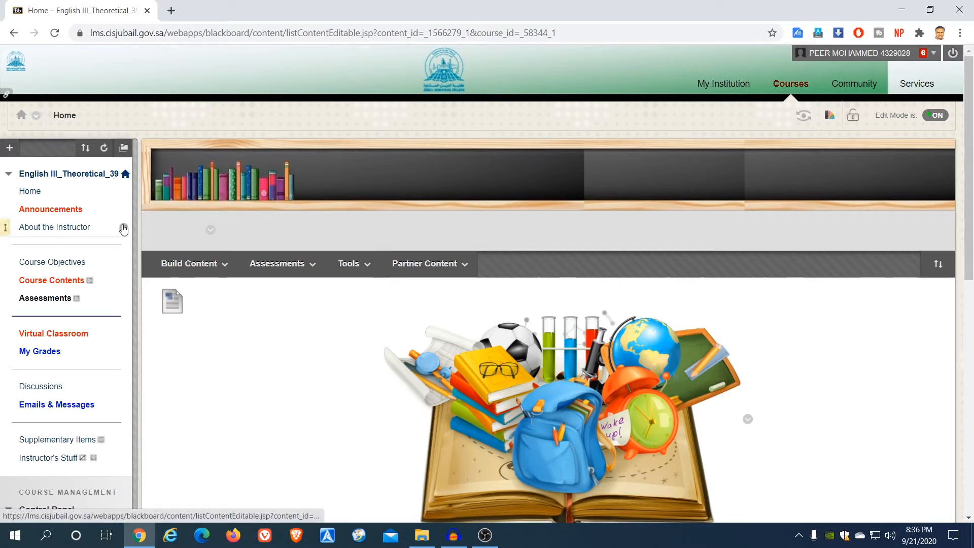
pyautogui.click(173, 274)
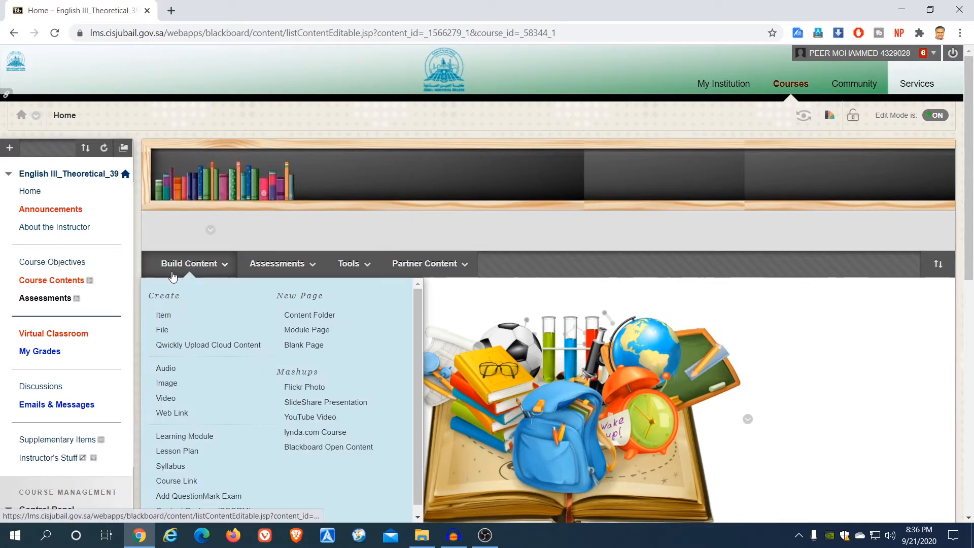
pyautogui.click(285, 274)
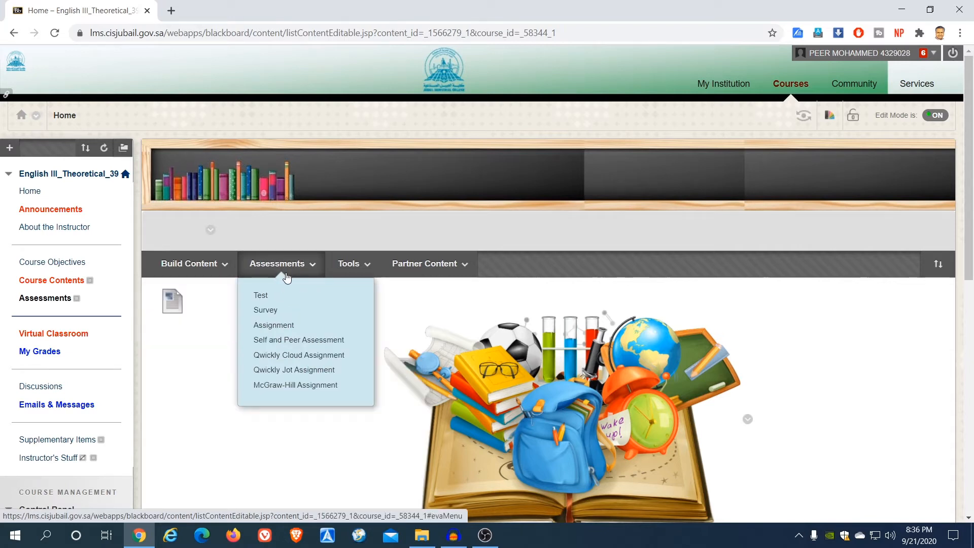
pyautogui.click(360, 275)
pyautogui.click(430, 274)
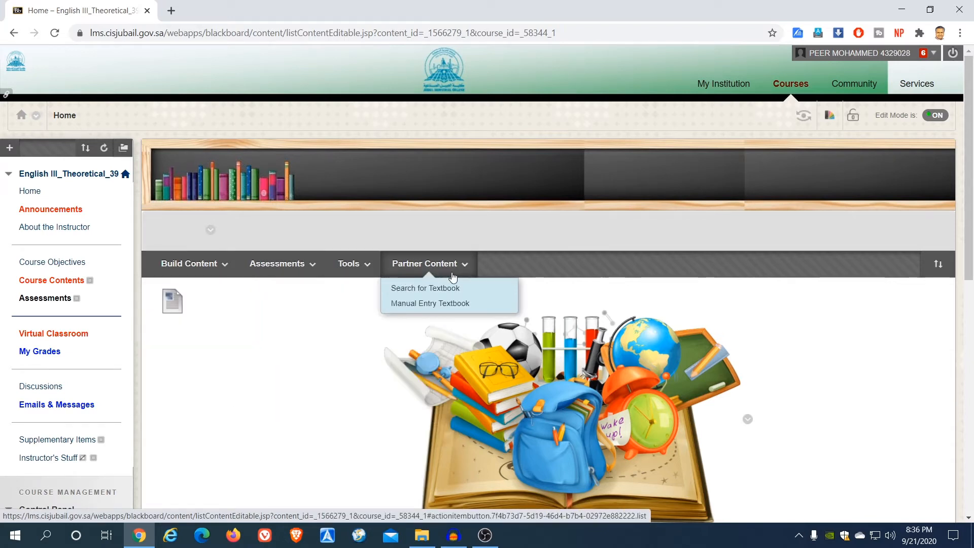
# Step: Start a new assignment on the course's home page and name it "ELC 103 Quiz 1"
pyautogui.click(278, 269)
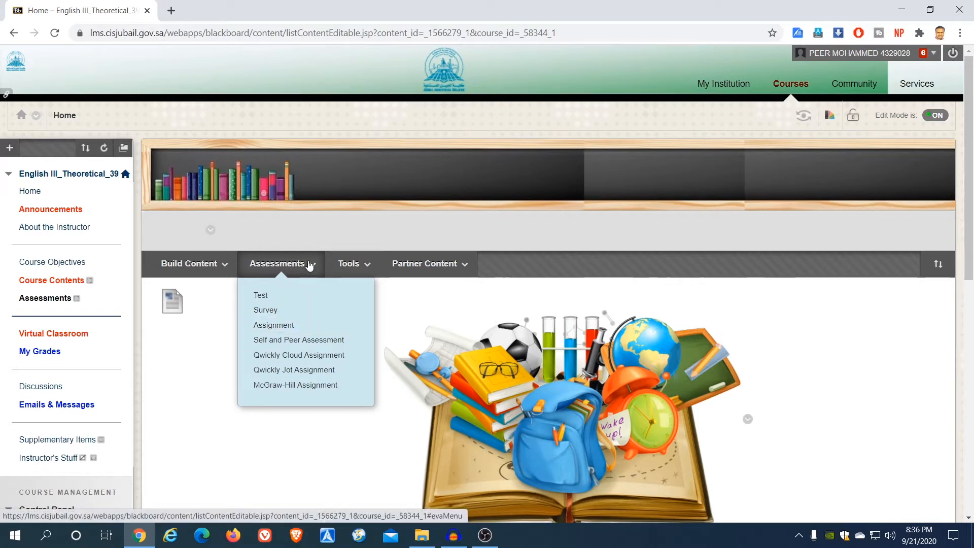
pyautogui.click(280, 326)
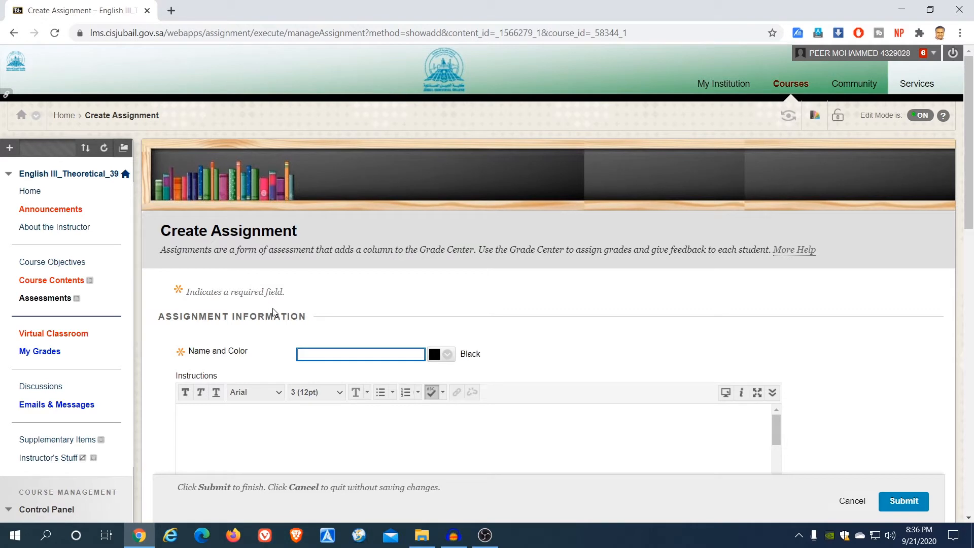
pyautogui.scroll(-2, 349, 292)
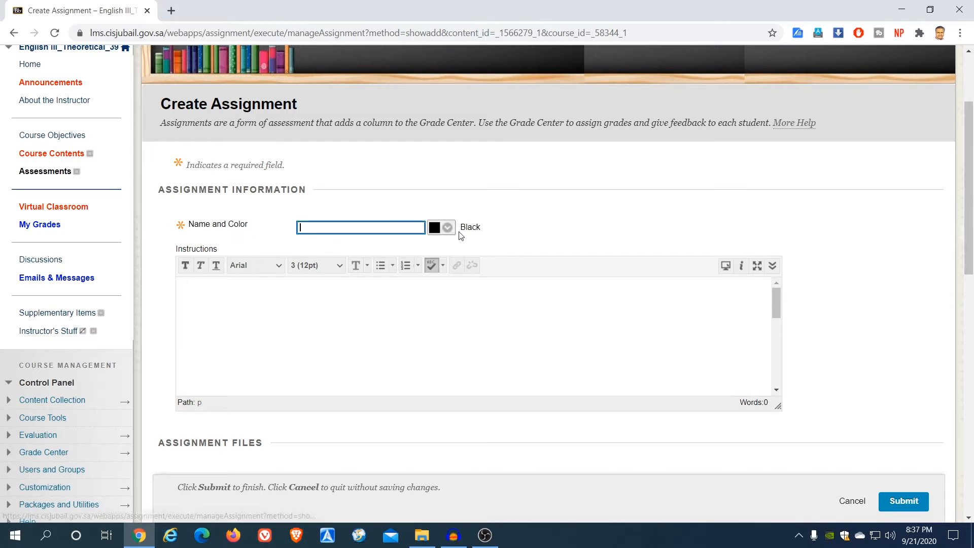
pyautogui.click(200, 229)
pyautogui.click(303, 229)
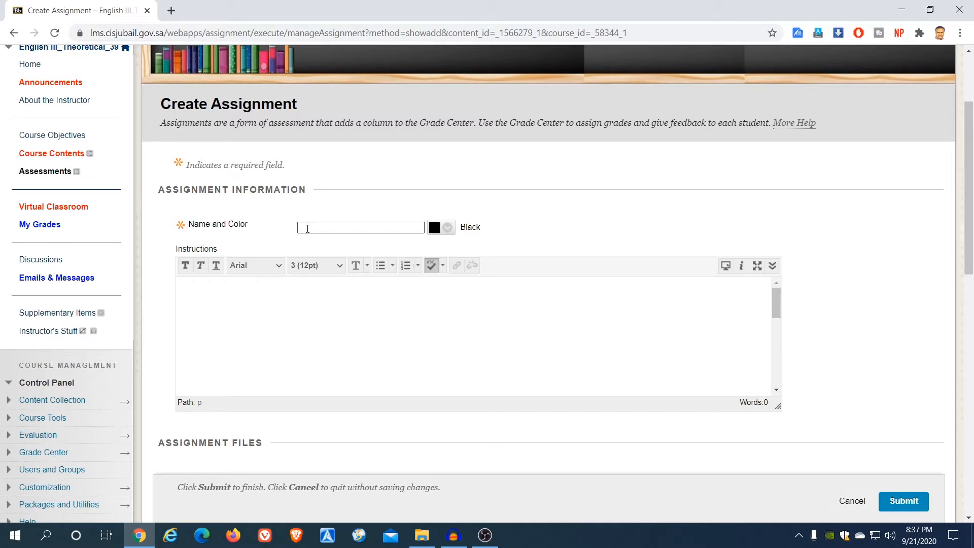
pyautogui.write('ES')
pyautogui.write('C 103 Quiz 1')
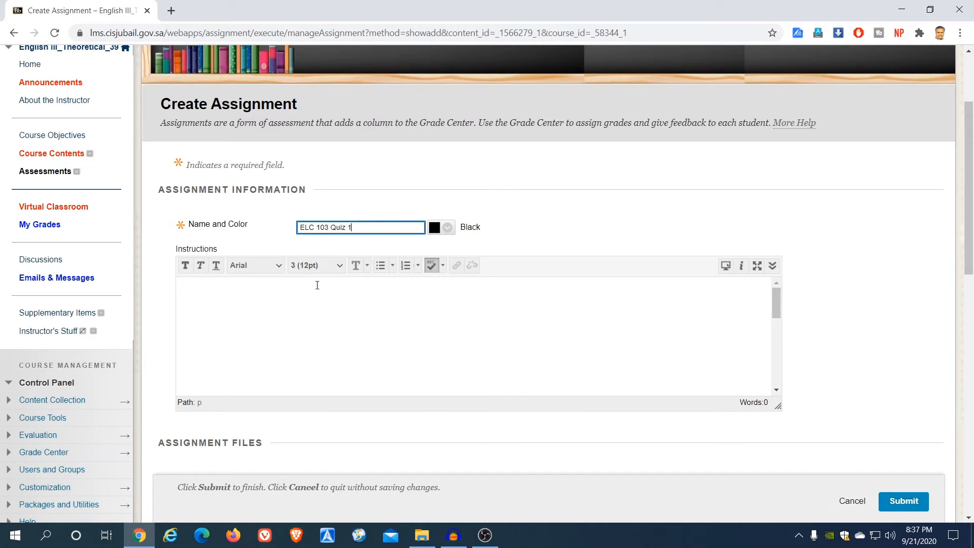
# Step: Open the Word file "Instructions for Students to be Posted by the Faculty" and copy everything from the "Instructions for Students" heading to the end
pyautogui.click(212, 298)
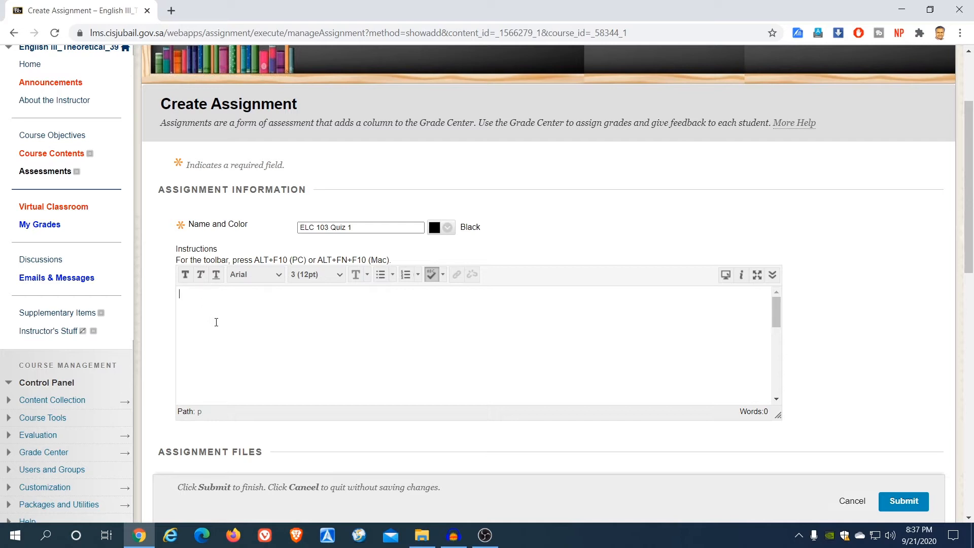
pyautogui.click(242, 323)
pyautogui.click(426, 537)
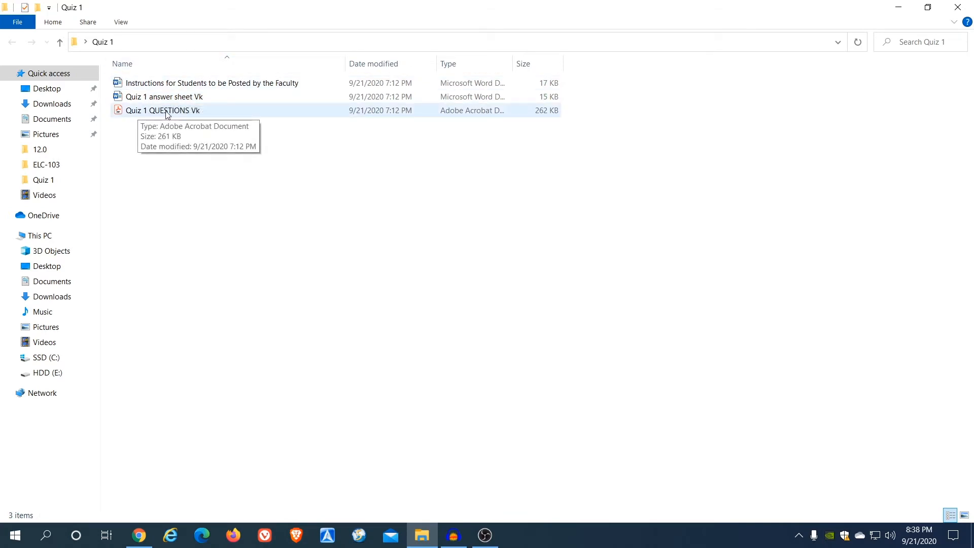
pyautogui.doubleClick(175, 83)
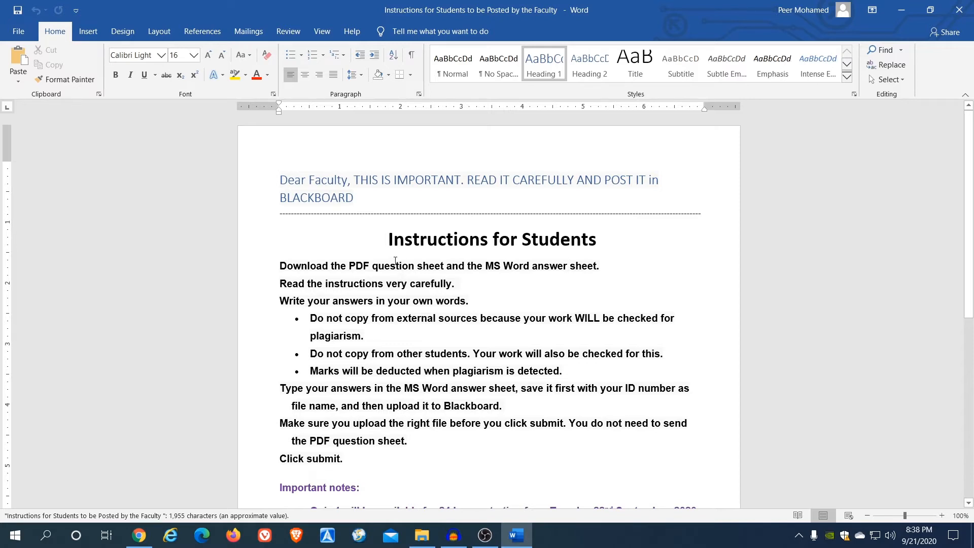
pyautogui.moveTo(387, 237); pyautogui.dragTo(667, 502)
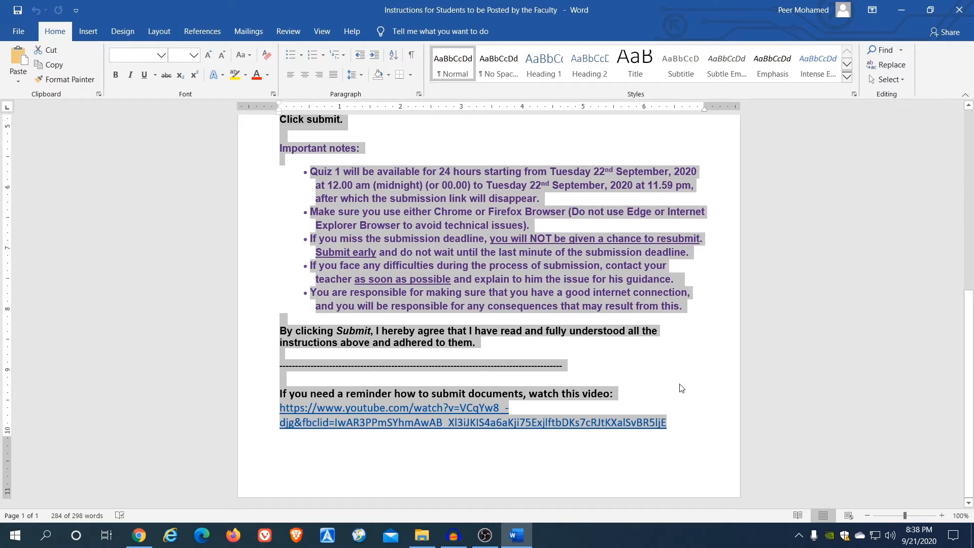
pyautogui.click(50, 63)
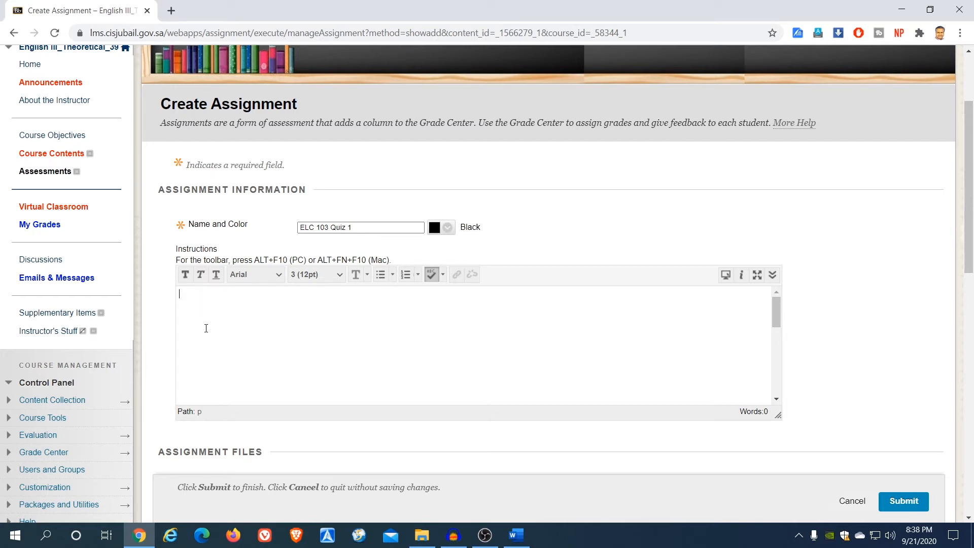
# Step: Paste the copied student instructions into the assignment's Instructions and check the text through to its end
pyautogui.hotkey('ctrl', 'v')
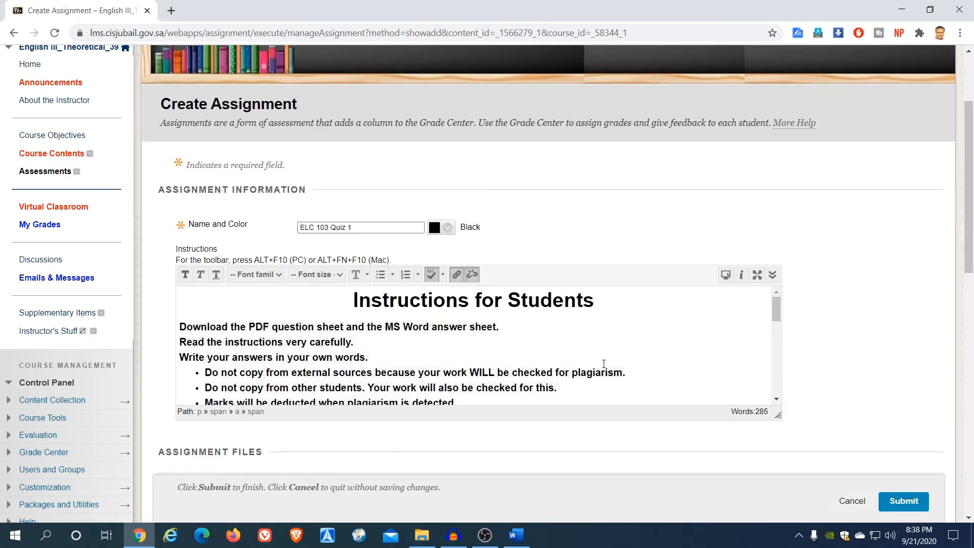
pyautogui.scroll(2, 640, 362)
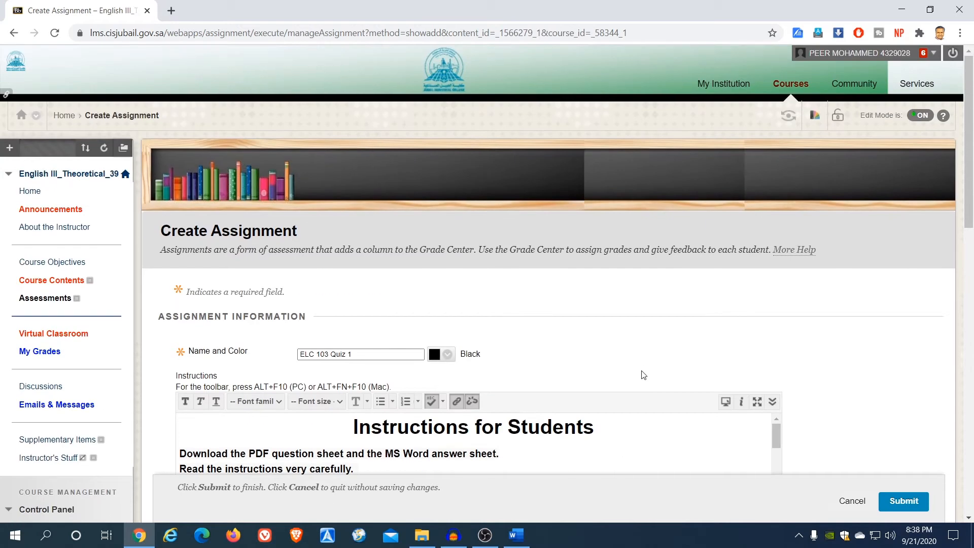
pyautogui.scroll(-2, 750, 409)
pyautogui.scroll(-10, 741, 388)
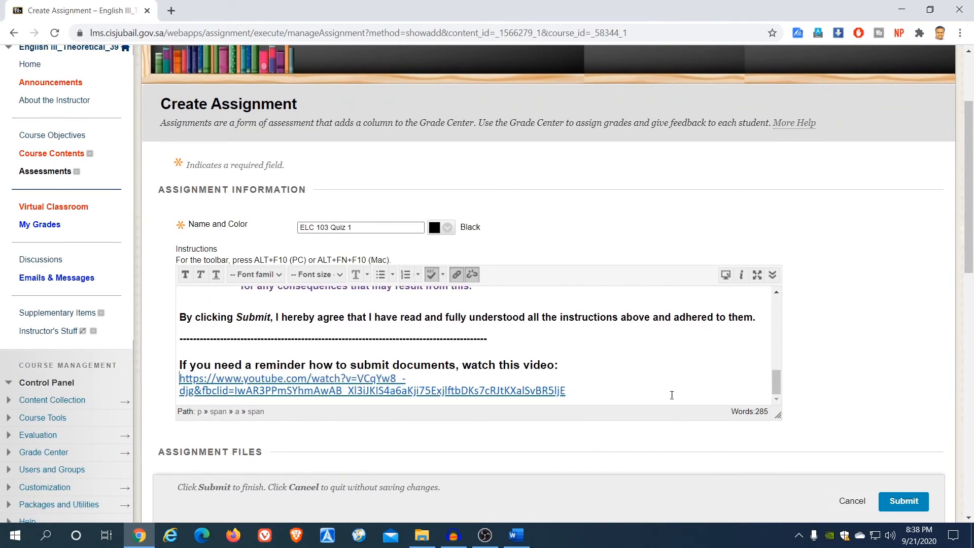
pyautogui.scroll(10, 673, 401)
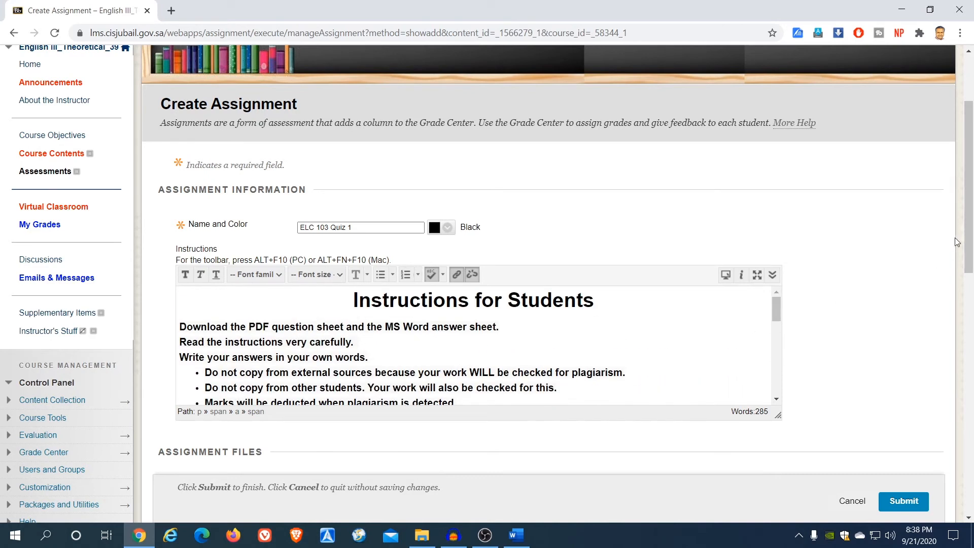
# Step: Attach "Quiz 1 QUESTIONS Vk" and "Quiz 1 answer sheet Vk" from the computer to the assignment
pyautogui.moveTo(970, 221); pyautogui.dragTo(969, 314)
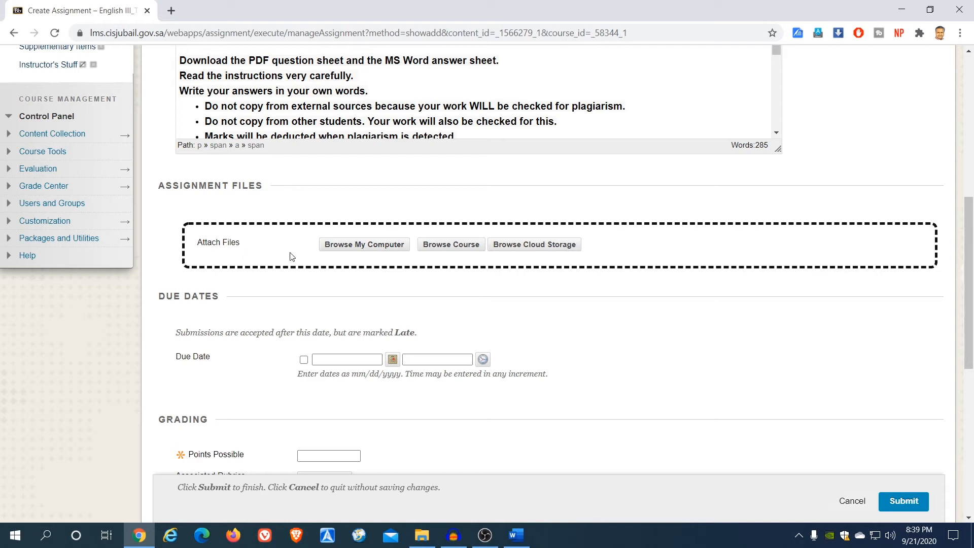
pyautogui.click(355, 246)
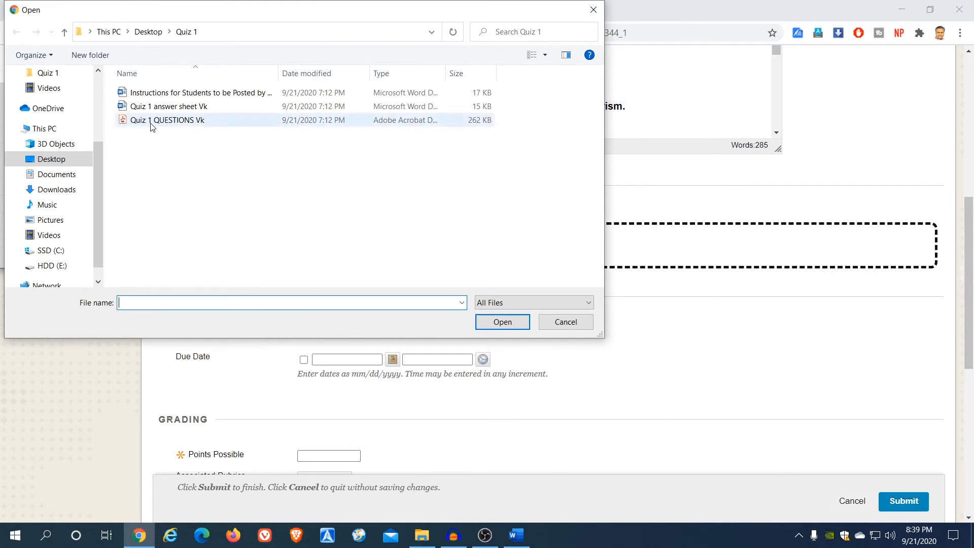
pyautogui.click(197, 123)
pyautogui.click(487, 324)
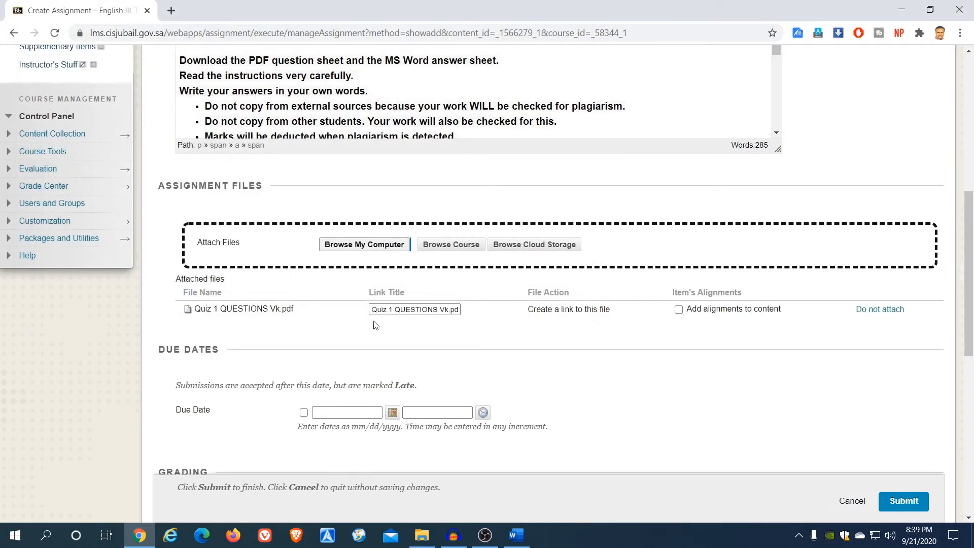
pyautogui.click(357, 248)
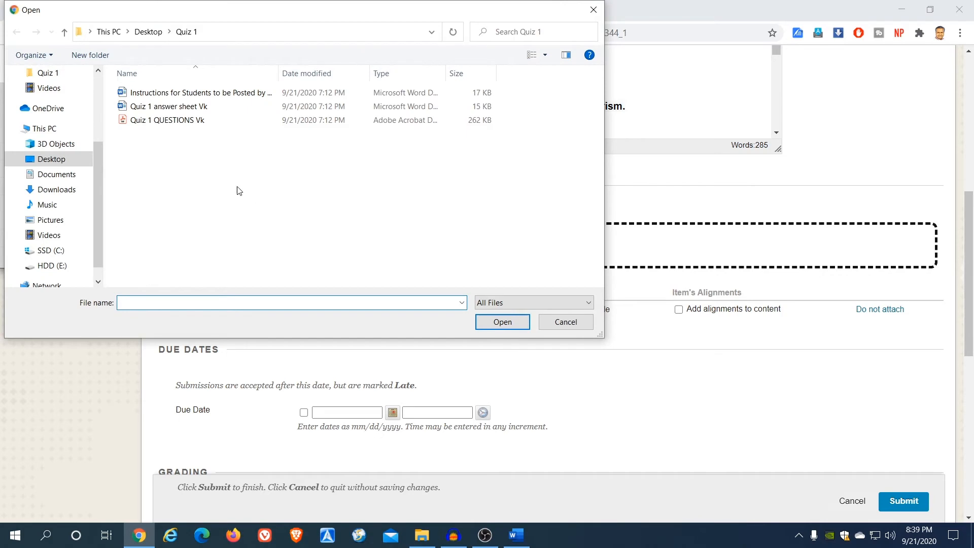
pyautogui.click(182, 109)
pyautogui.click(500, 325)
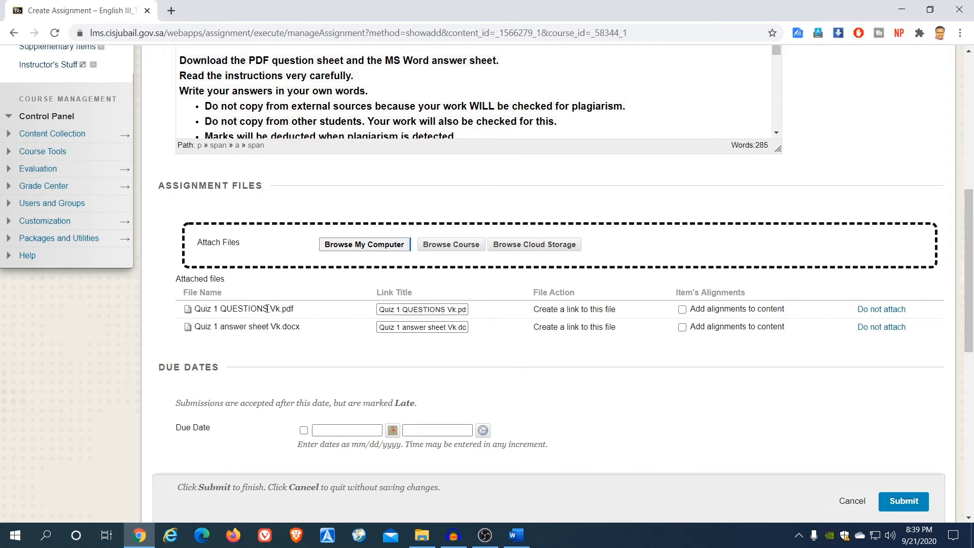
# Step: Set the assignment's points possible to 10
pyautogui.scroll(-3, 437, 346)
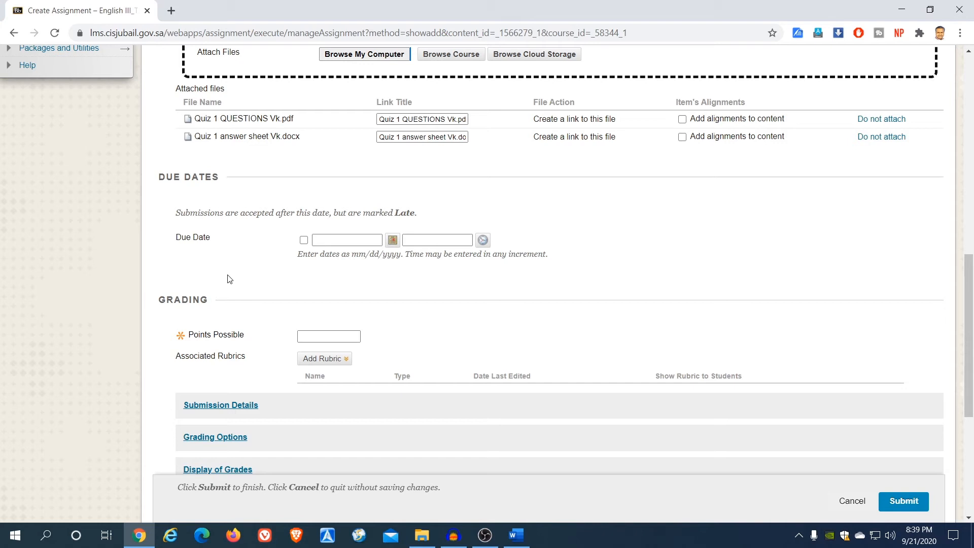
pyautogui.scroll(-1, 228, 274)
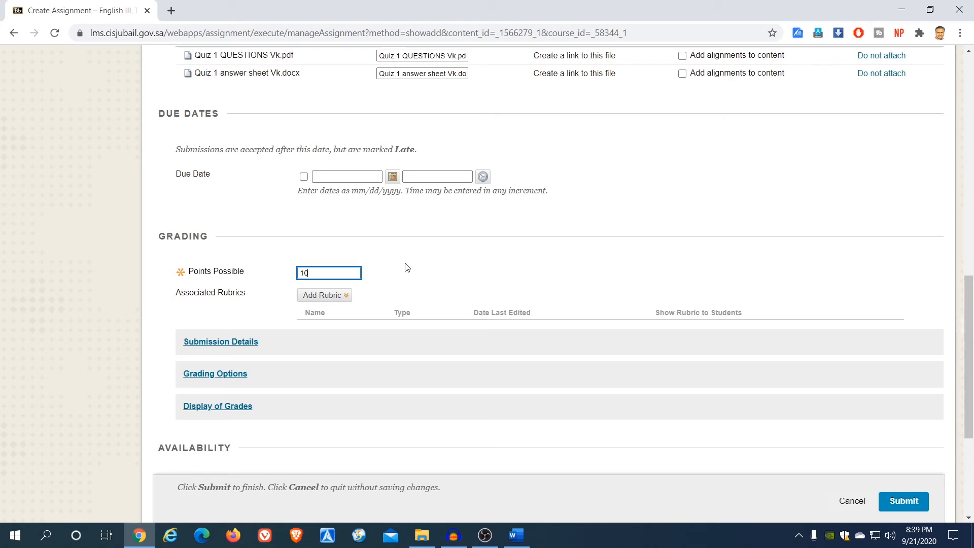
# Step: Set the submission details to allow multiple attempts with a maximum of 3
pyautogui.scroll(-2, 406, 266)
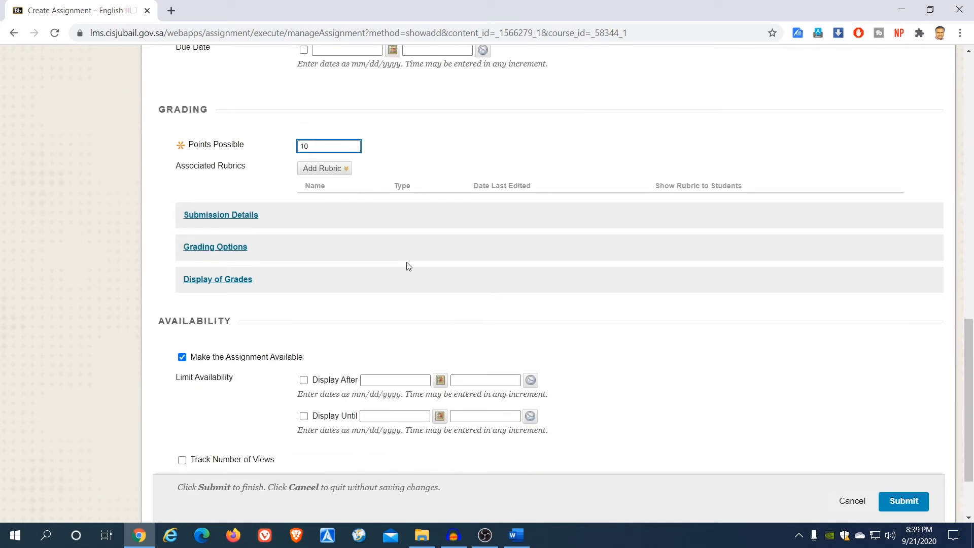
pyautogui.click(244, 221)
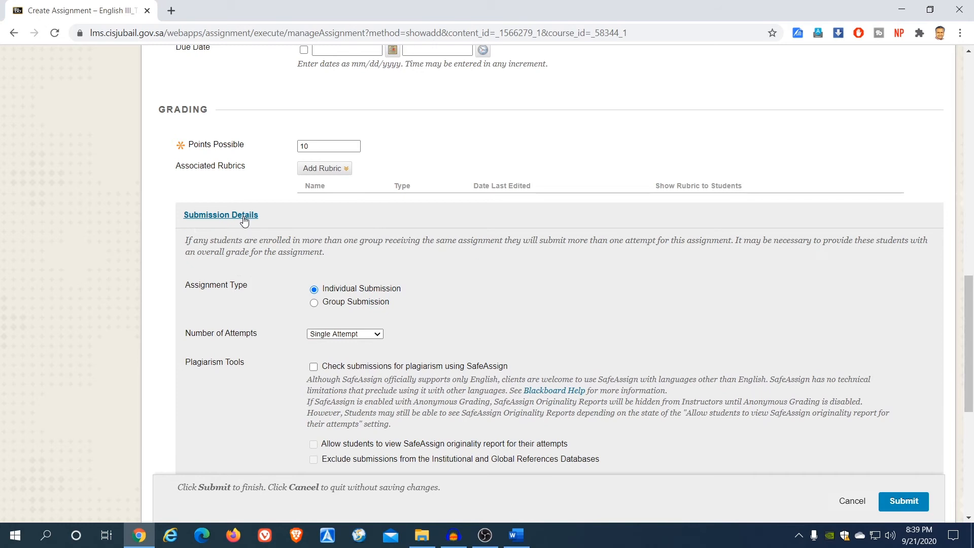
pyautogui.scroll(-1, 528, 261)
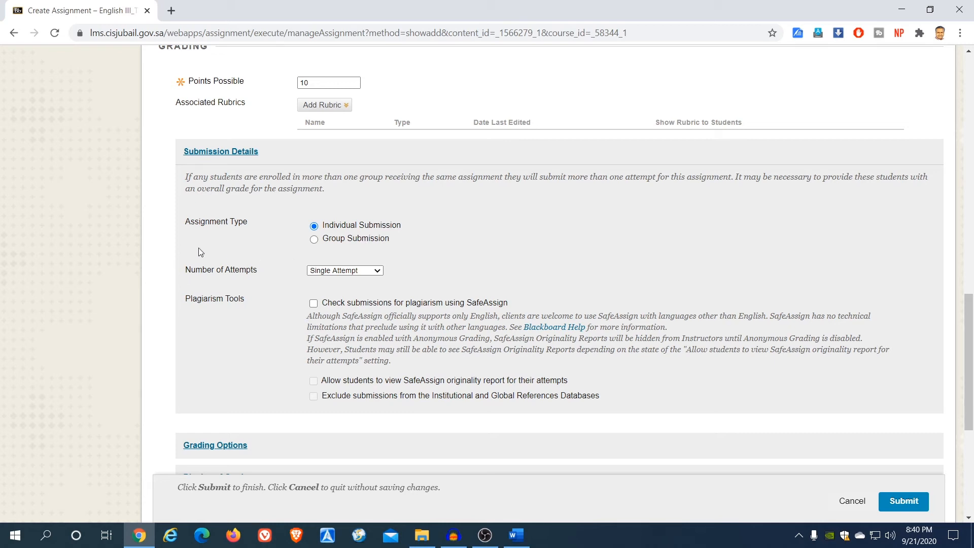
pyautogui.click(378, 272)
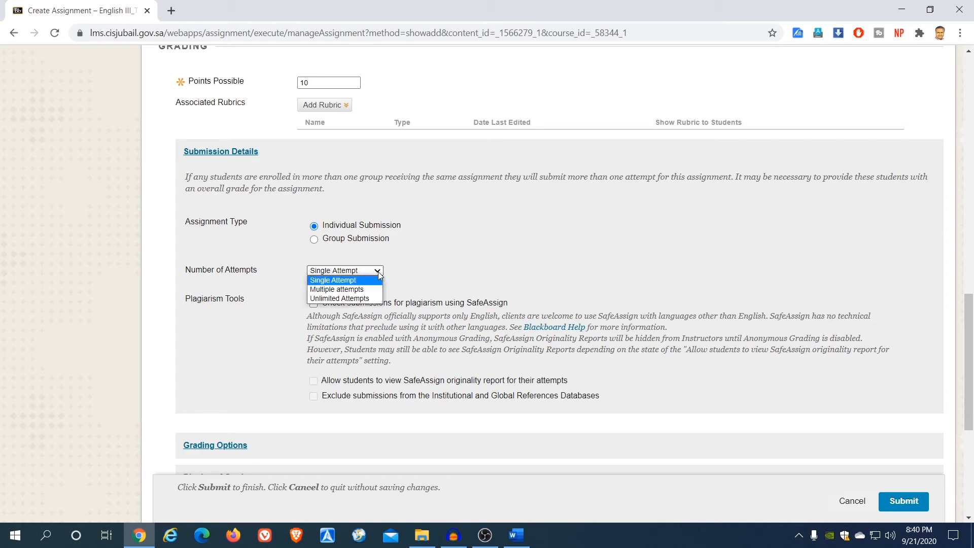
pyautogui.click(367, 289)
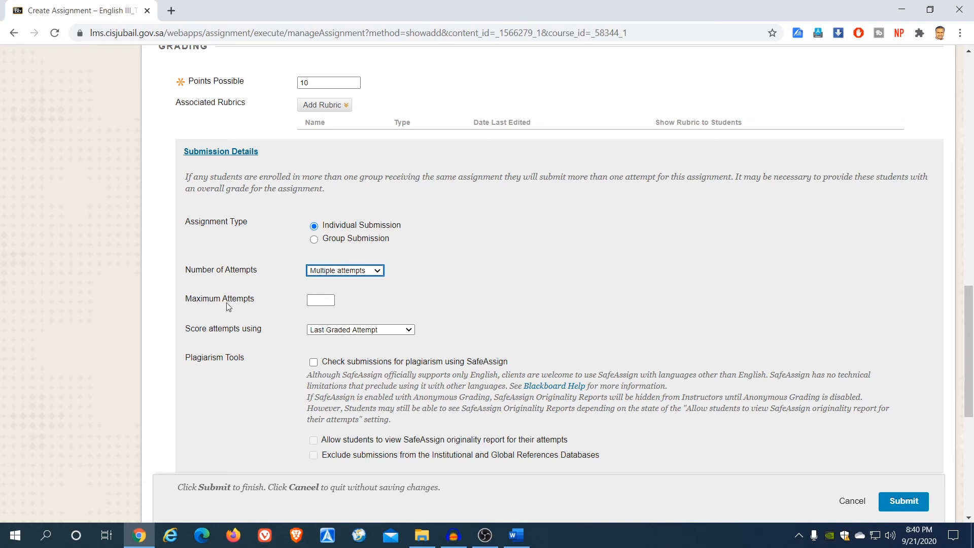
pyautogui.click(312, 299)
pyautogui.write('3')
pyautogui.click(368, 293)
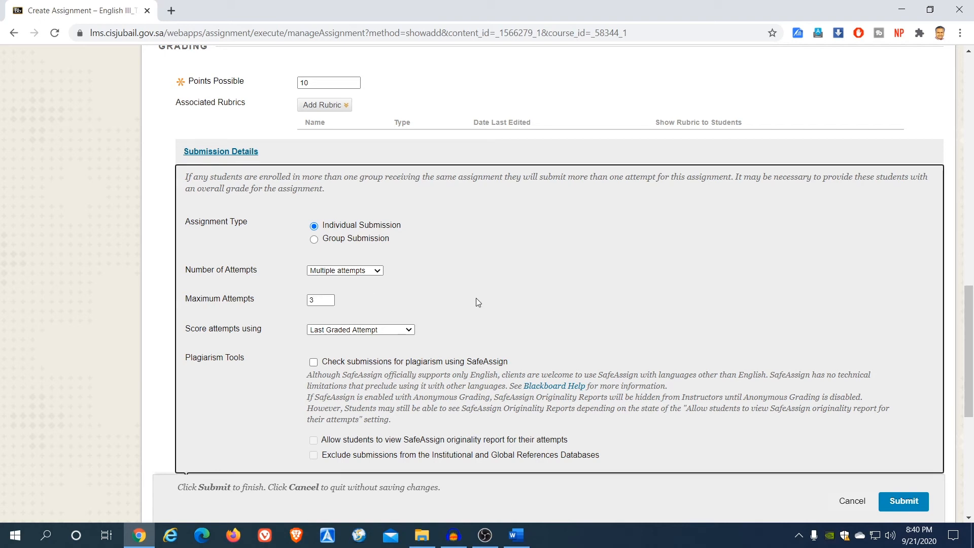
# Step: Enable the SafeAssign plagiarism check for submissions and allow students to view the originality report for their attempts
pyautogui.scroll(-1, 492, 288)
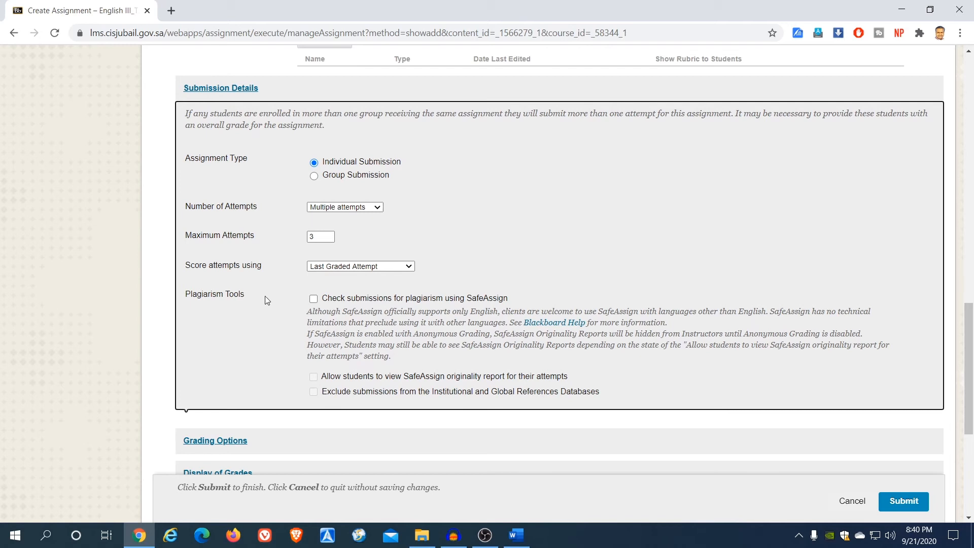
pyautogui.click(314, 299)
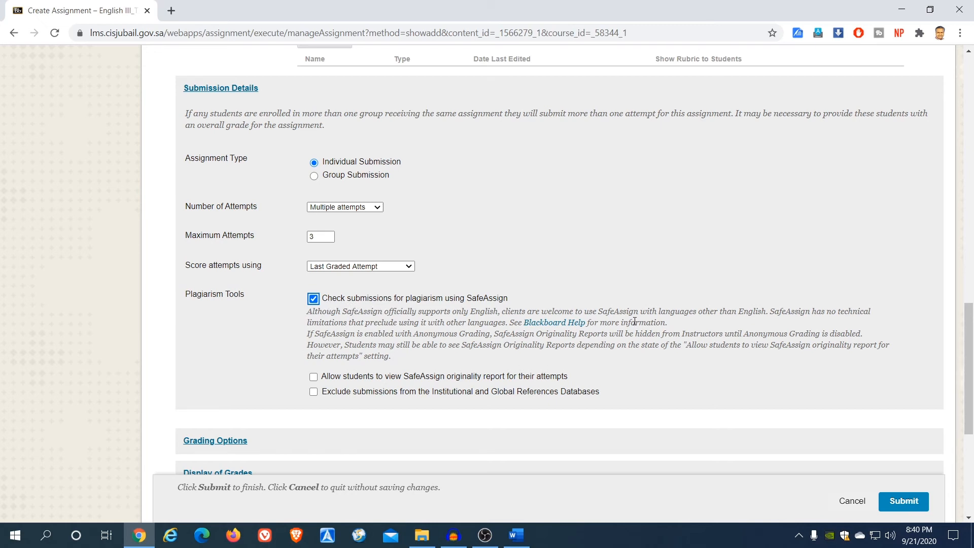
pyautogui.scroll(-1, 623, 293)
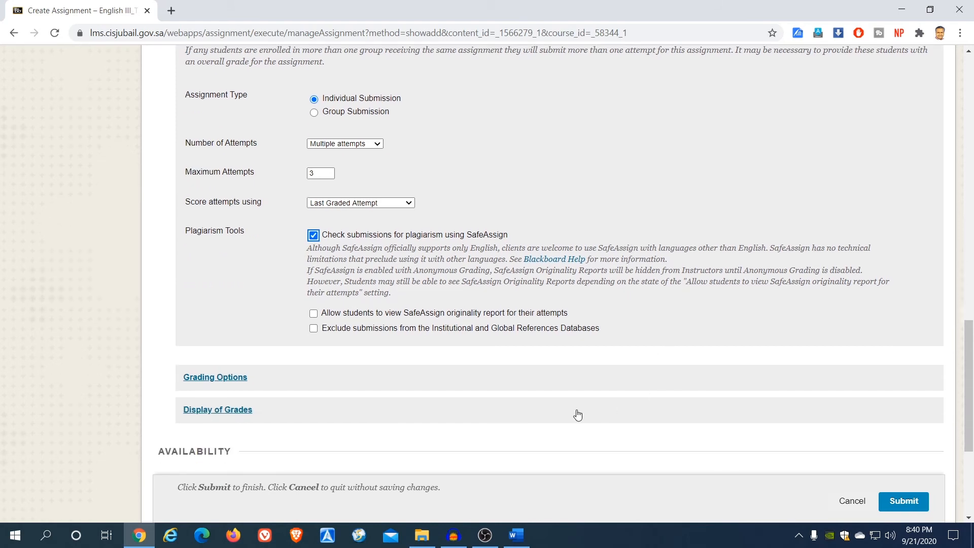
pyautogui.click(314, 315)
# Step: Limit the assignment's availability to display after 09/22/2020 at 12:00 AM
pyautogui.scroll(-3, 248, 330)
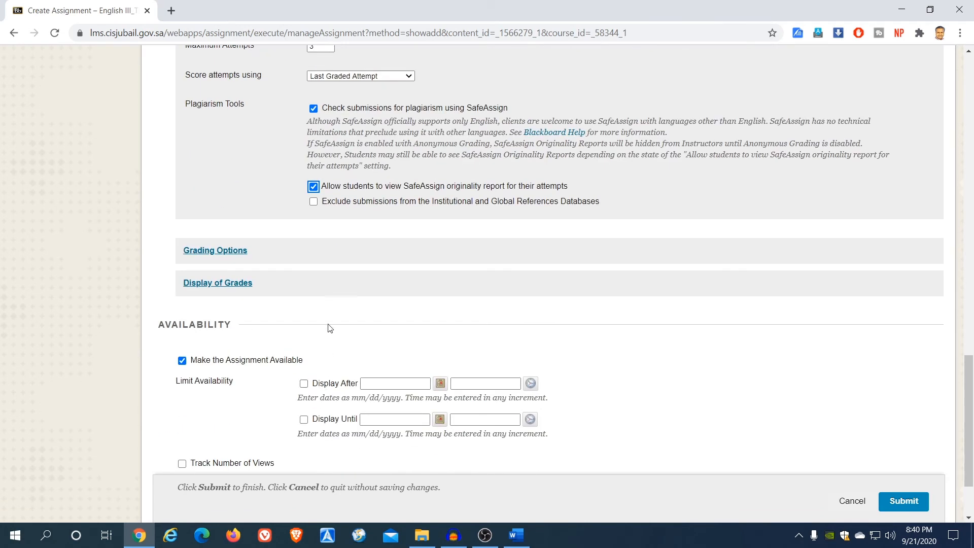
pyautogui.scroll(-2, 331, 305)
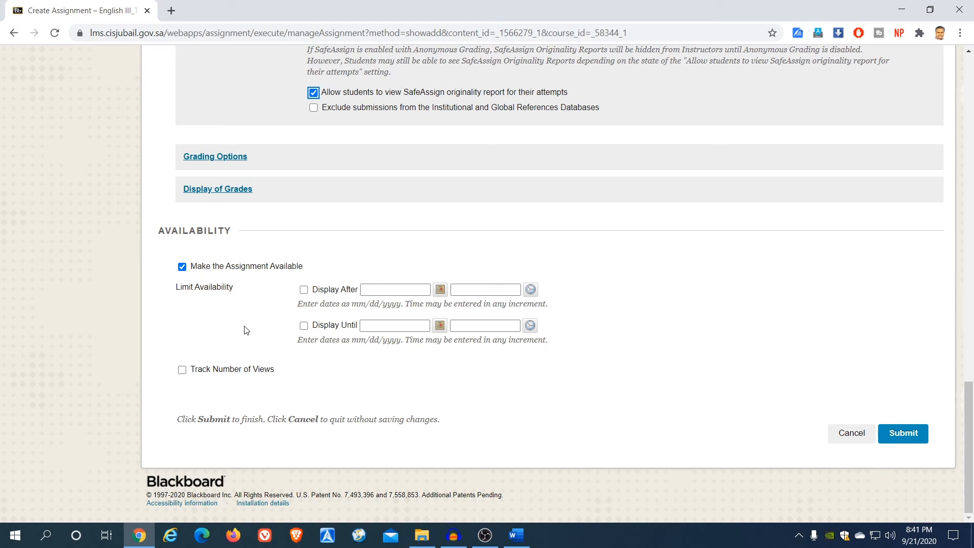
pyautogui.click(440, 289)
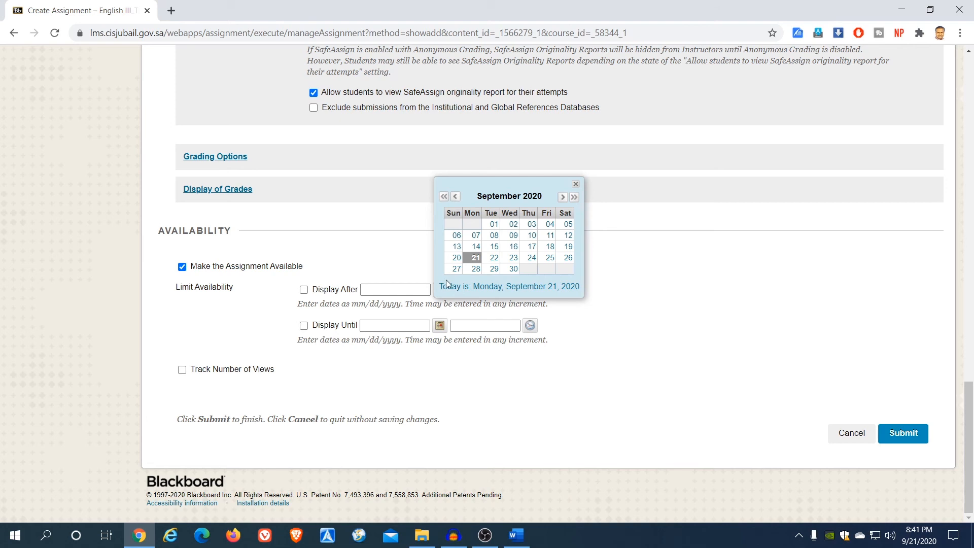
pyautogui.click(492, 259)
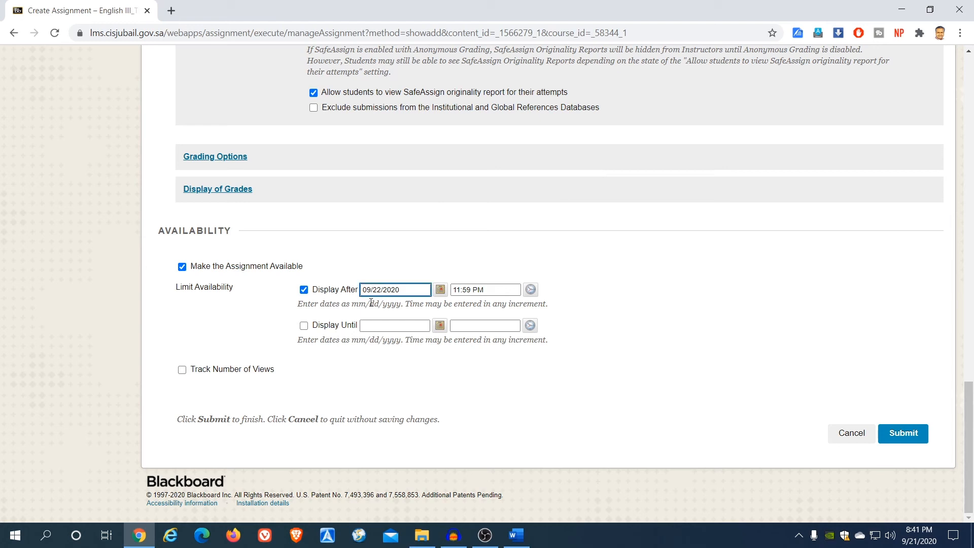
pyautogui.click(530, 290)
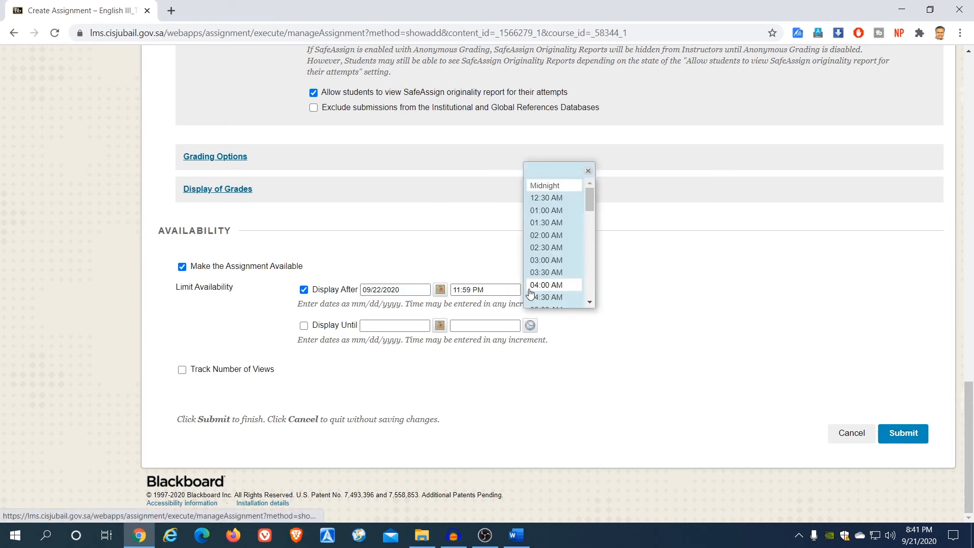
pyautogui.click(558, 186)
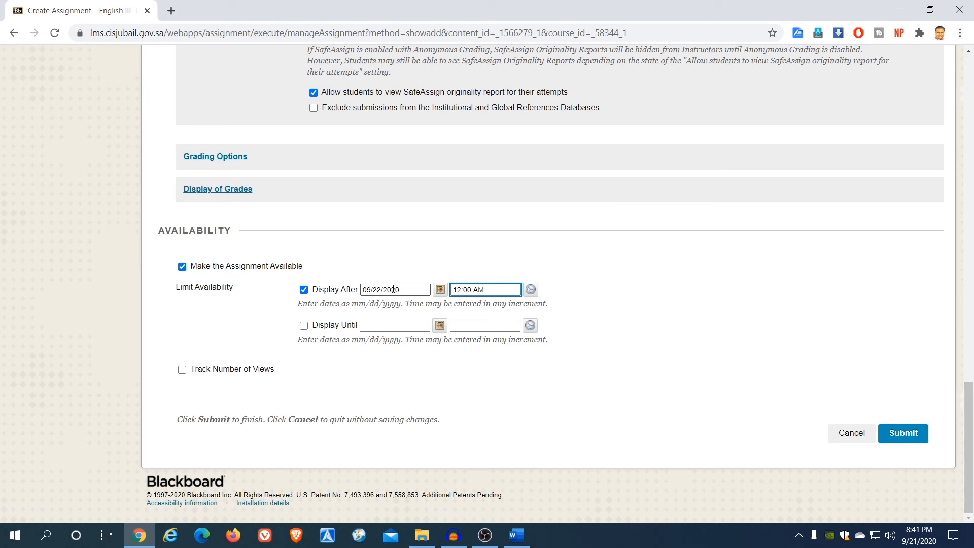
pyautogui.click(463, 289)
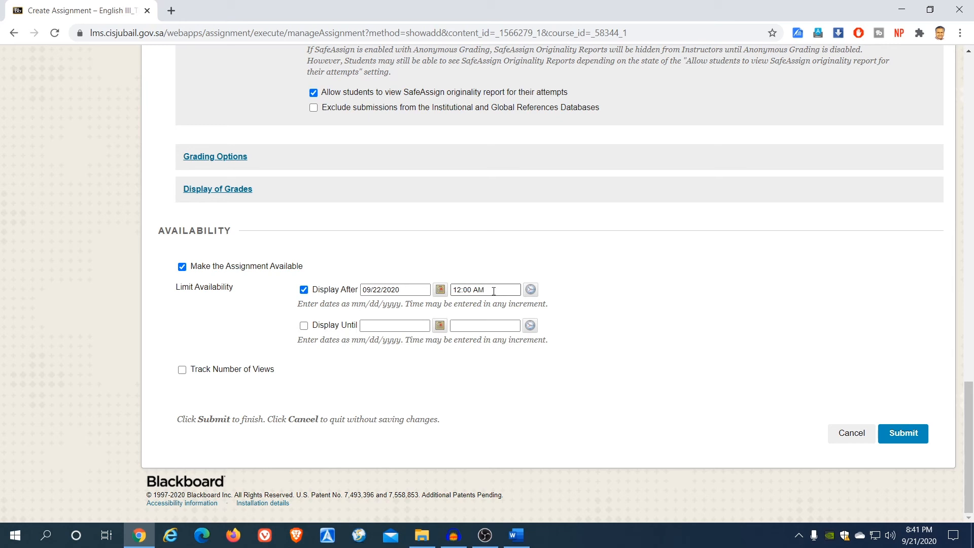
# Step: Set the assignment to display until 09/22/2020 at 11:59 PM and submit it to the course
pyautogui.click(439, 326)
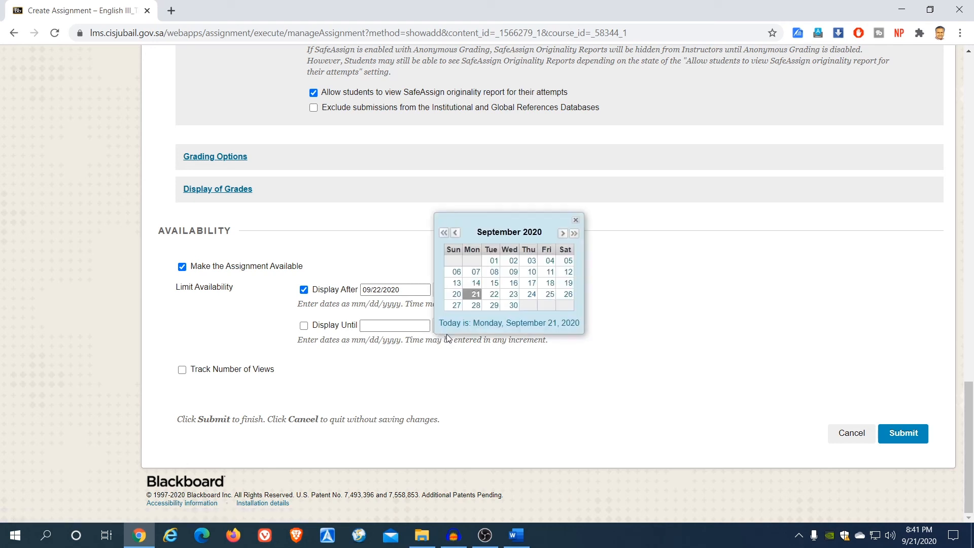
pyautogui.click(493, 295)
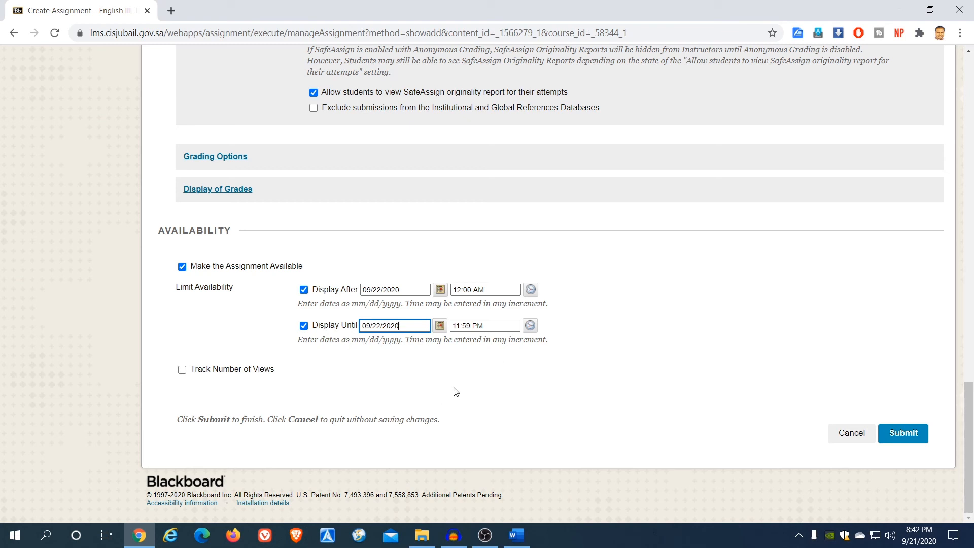
pyautogui.click(895, 433)
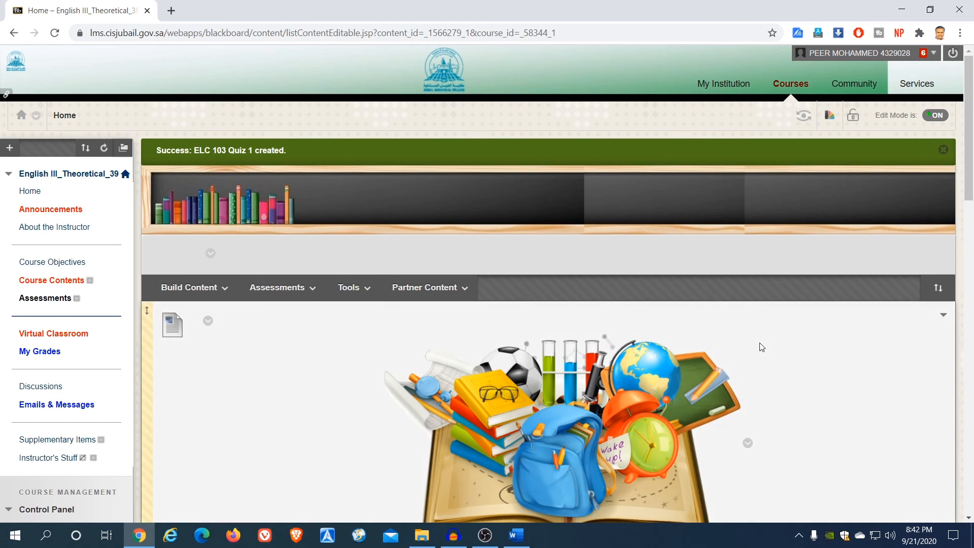
# Step: Review the ELC 103 Quiz 1 item on the course page, checking its availability, attached files and student instructions
pyautogui.scroll(-3, 762, 345)
pyautogui.scroll(-6, 762, 348)
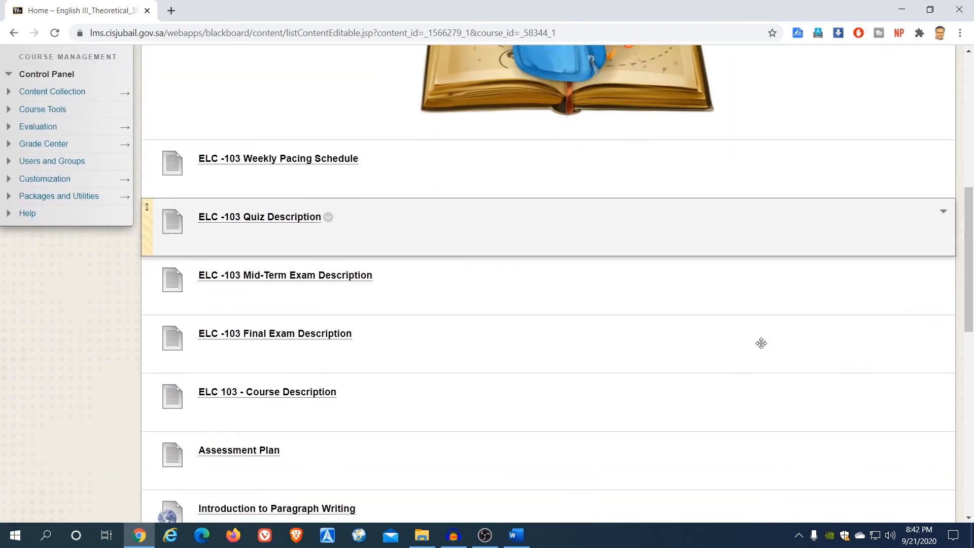
pyautogui.scroll(-3, 762, 346)
pyautogui.scroll(-3, 710, 338)
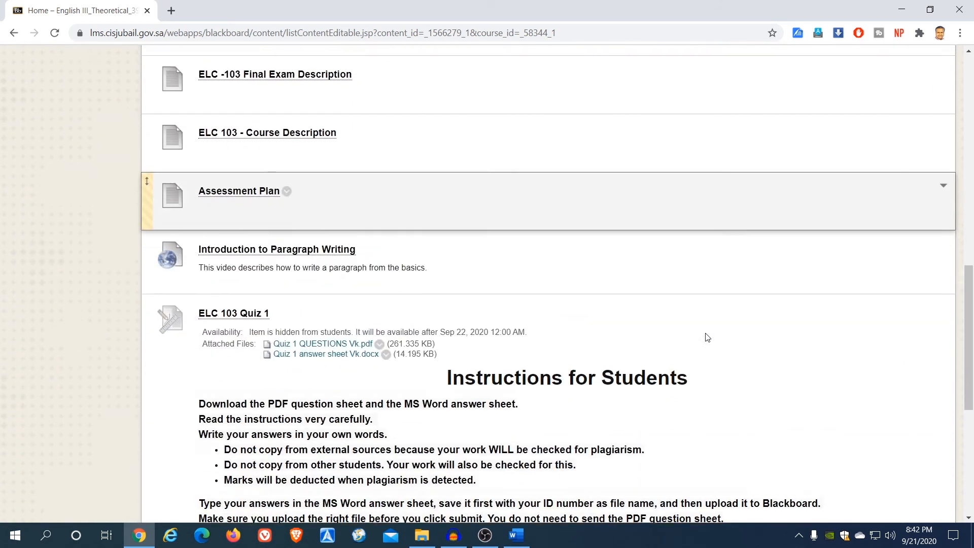
pyautogui.scroll(-3, 708, 337)
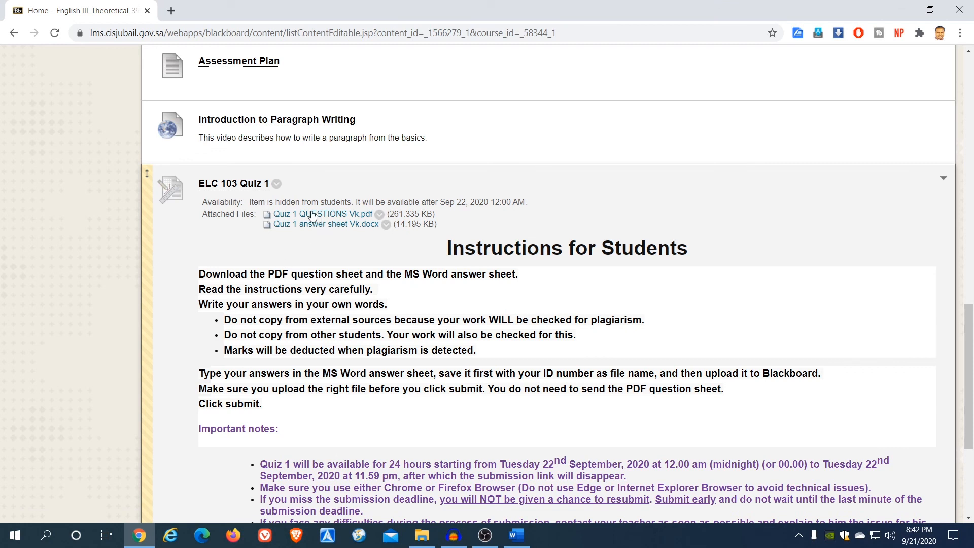
pyautogui.scroll(-4, 454, 360)
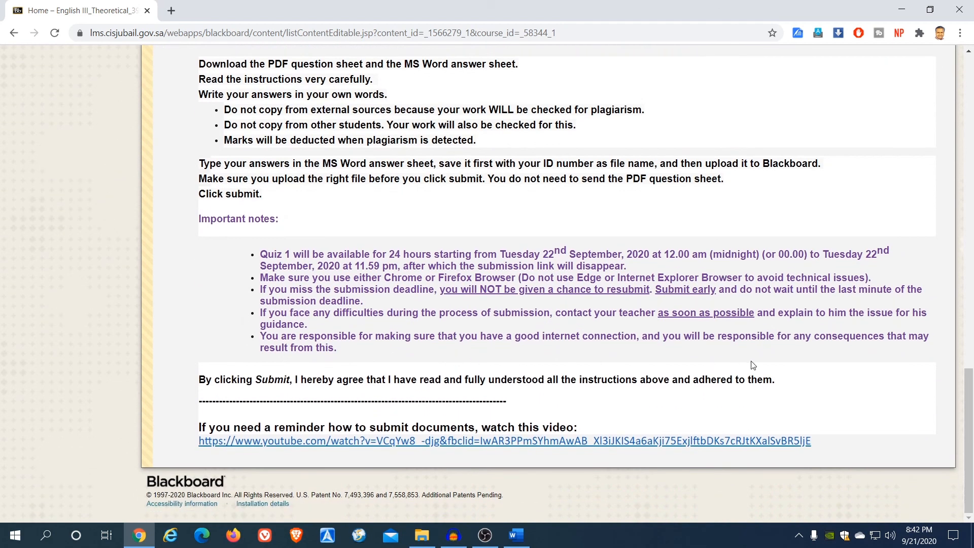
pyautogui.scroll(7, 786, 368)
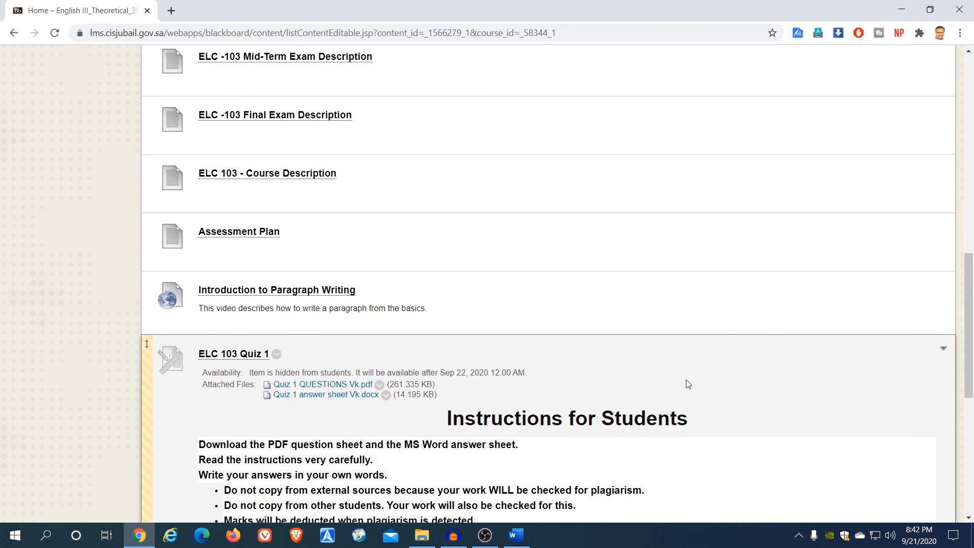
pyautogui.scroll(-3, 739, 376)
pyautogui.scroll(-3, 609, 392)
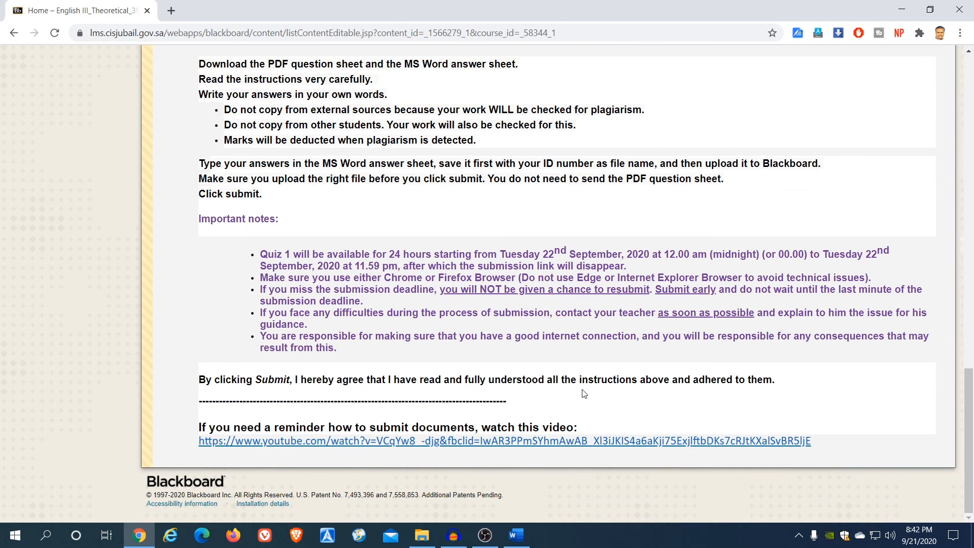
pyautogui.scroll(3, 569, 391)
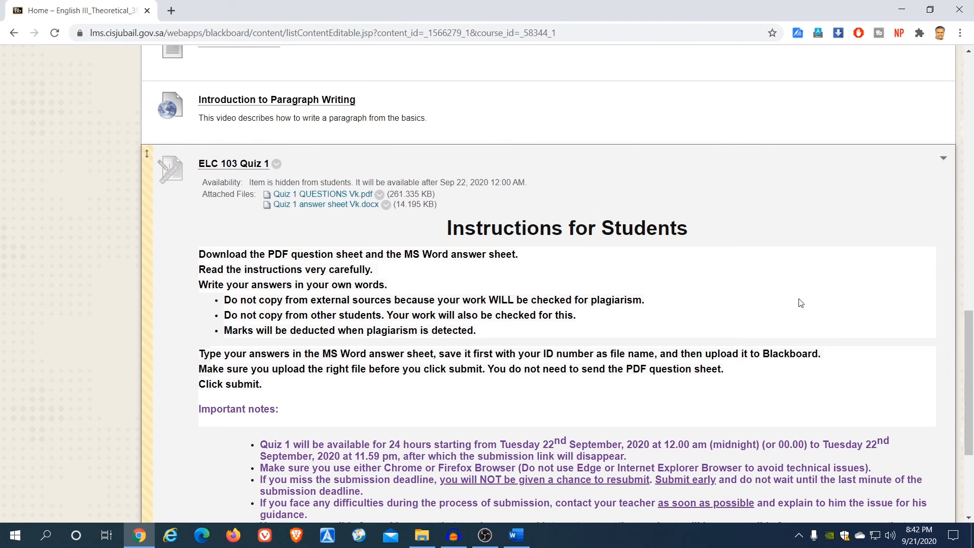
pyautogui.scroll(1, 796, 298)
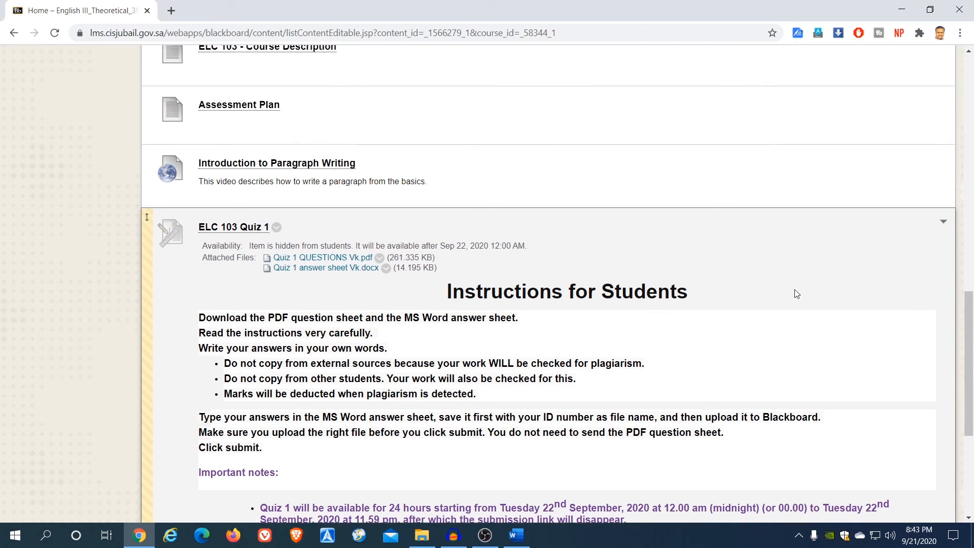
pyautogui.scroll(4, 796, 293)
pyautogui.scroll(-3, 840, 398)
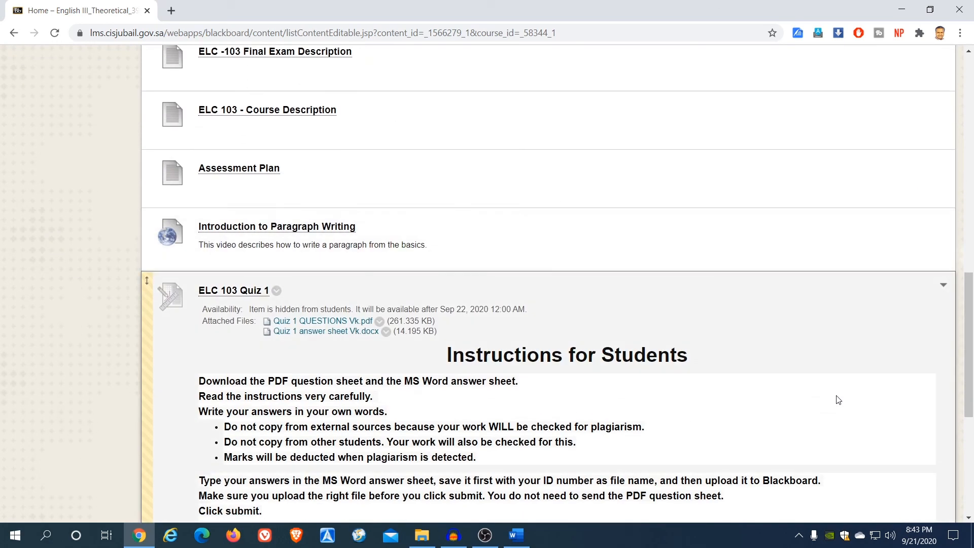
pyautogui.scroll(-5, 837, 398)
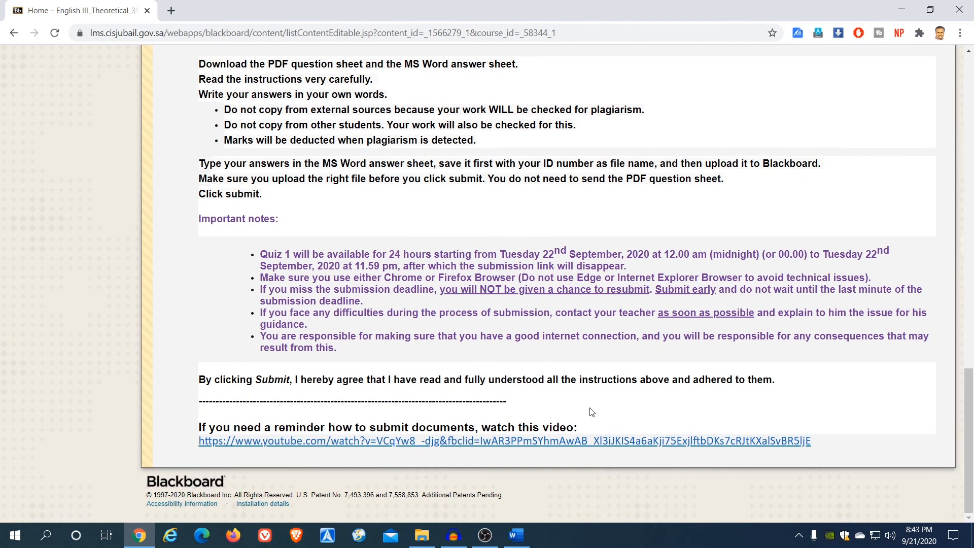